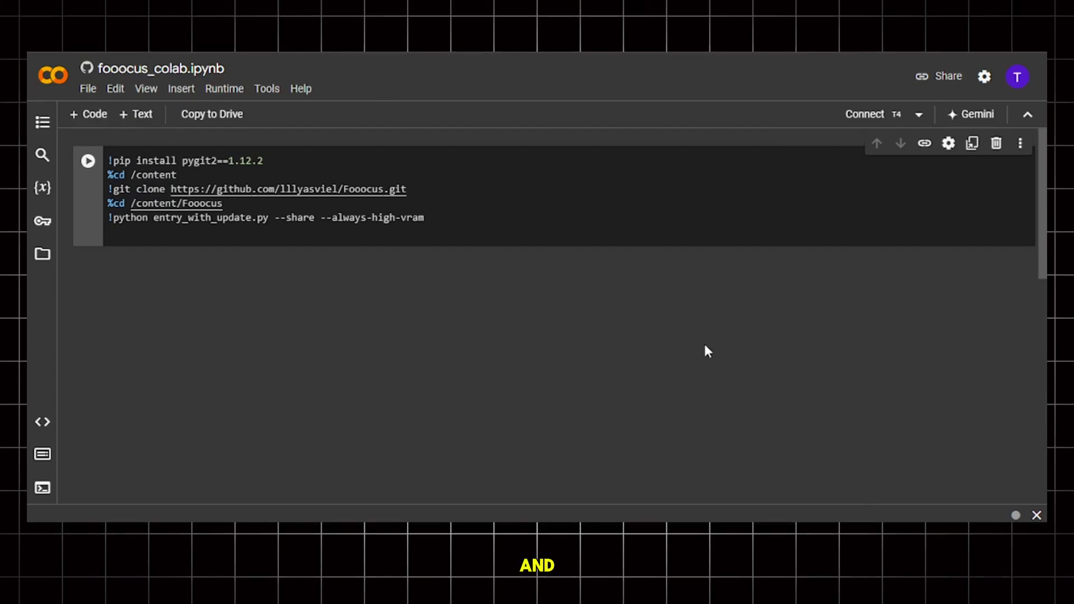
- Connect the Colab notebook to a GPU runtime and run the Fooocus setup cell despite the warning
left_click(867, 124)
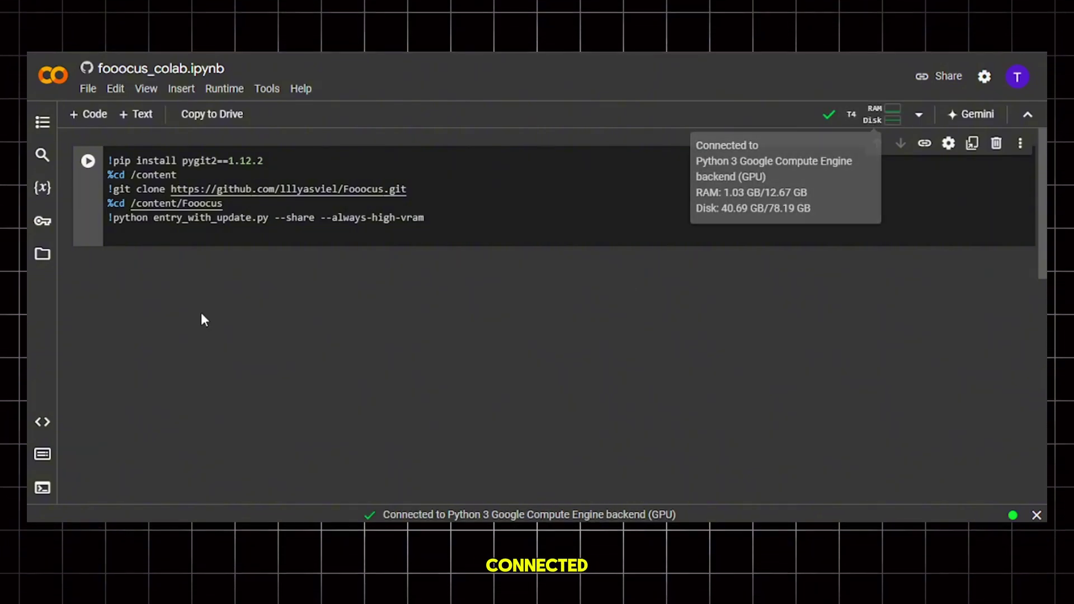
left_click(88, 161)
left_click(729, 356)
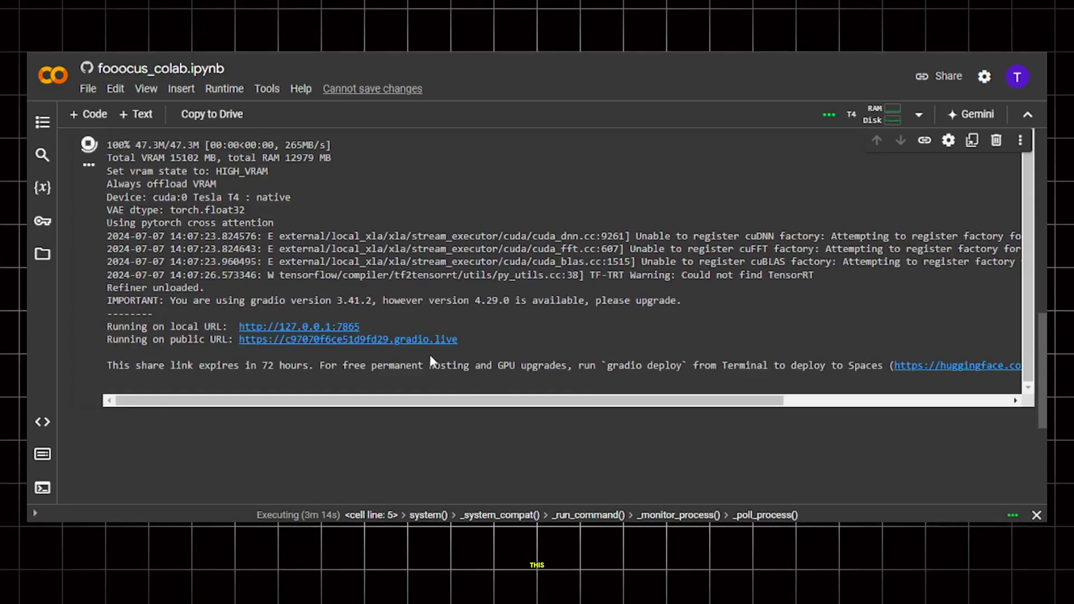
- In the public Fooocus interface, set Advanced performance to Quality and aspect ratio to 768×1280 (3:5)
left_click(418, 314)
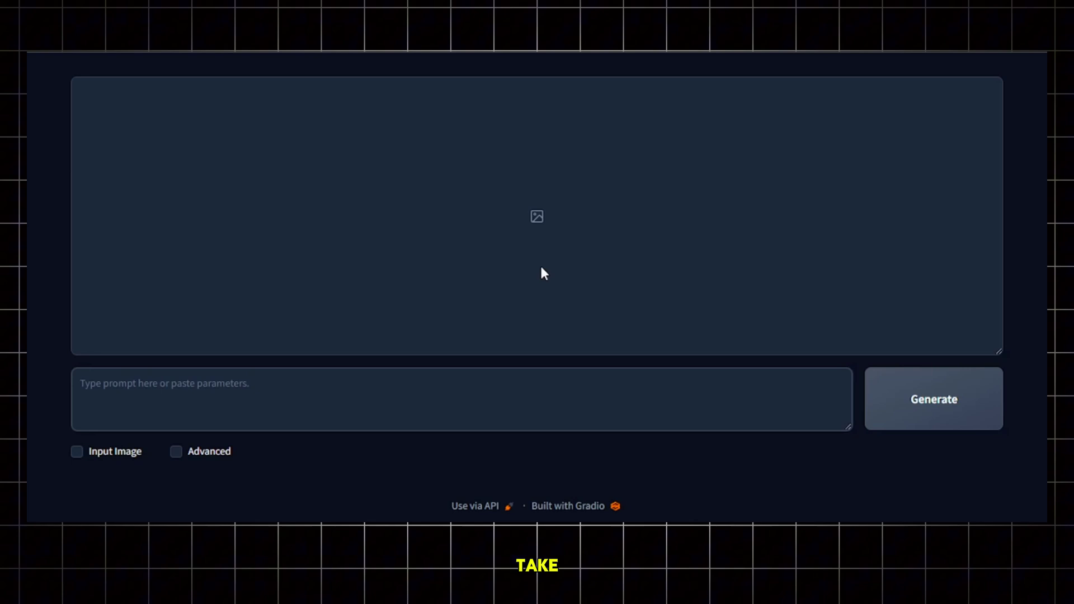
left_click(219, 453)
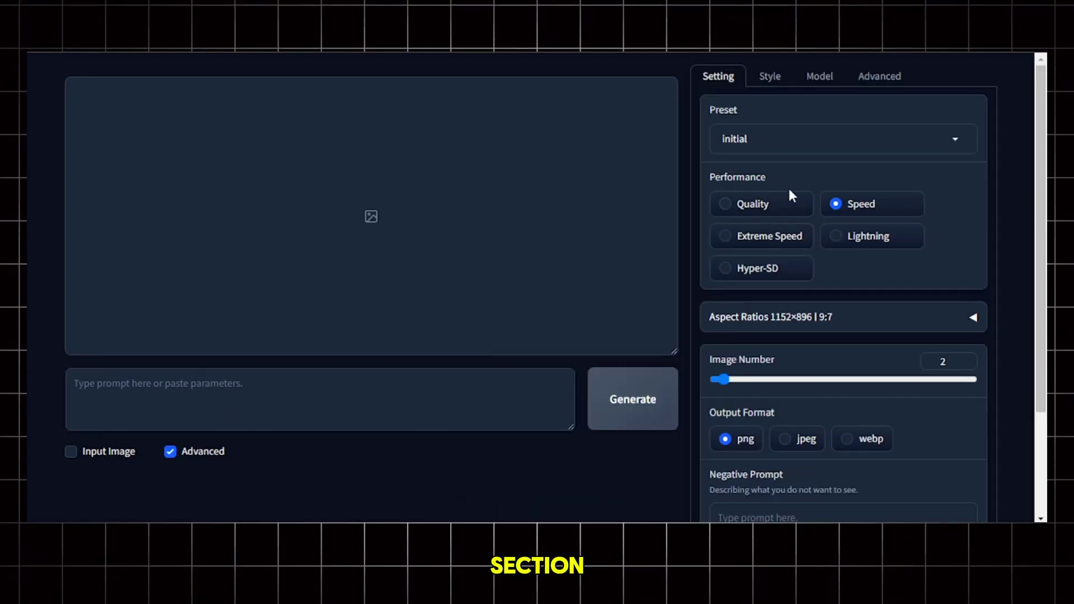
left_click(770, 204)
left_click(815, 319)
scroll(814, 322, "down", 3)
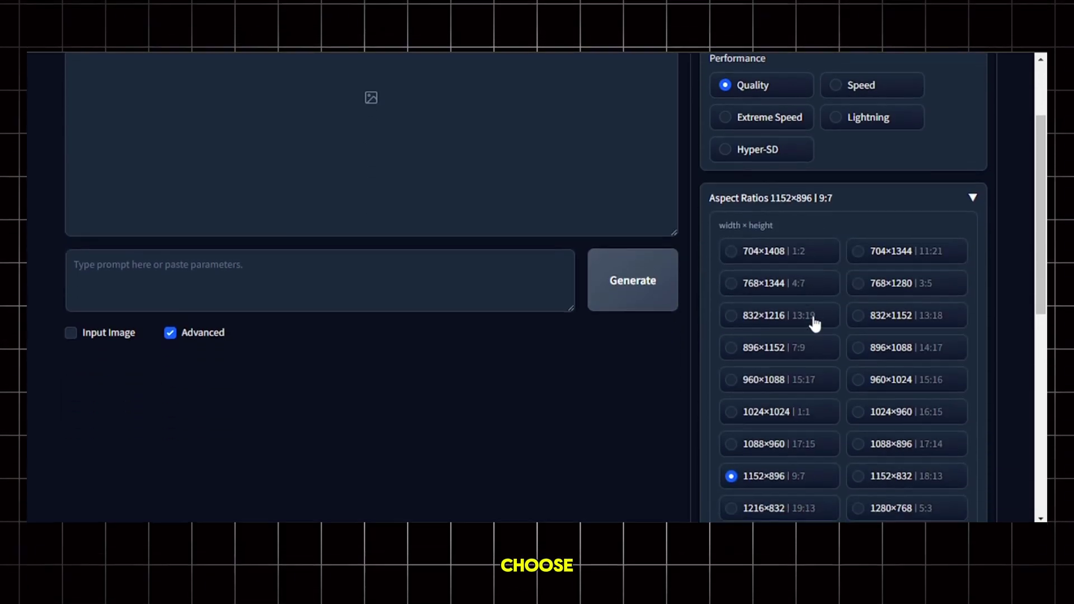
left_click(905, 253)
scroll(907, 256, "up", 3)
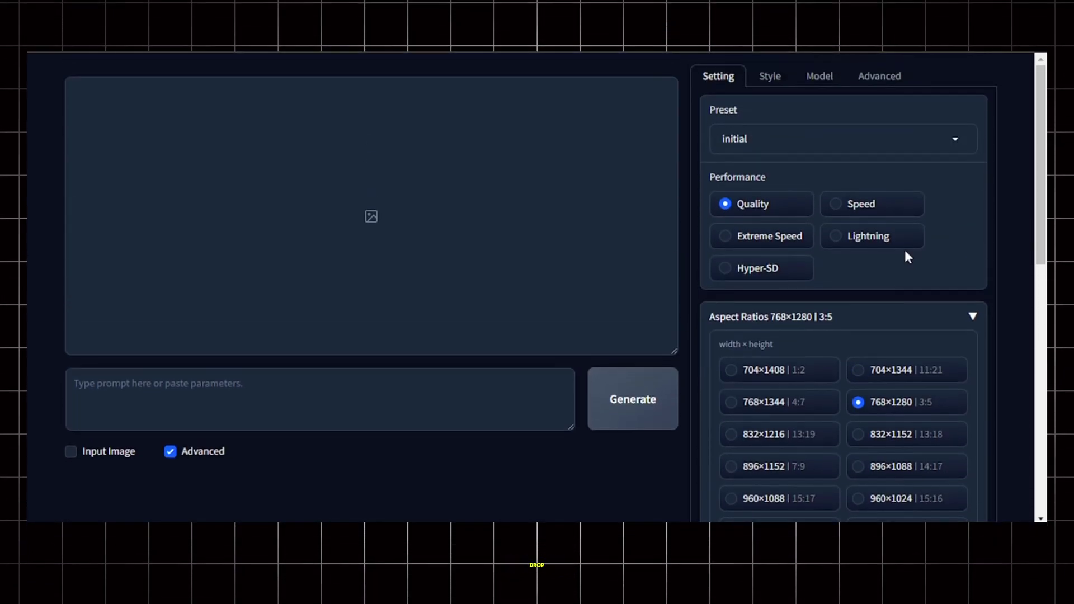
- Enable Input Image and load the dark-haired face as a FaceSwap image prompt with Stop At 1
left_click(72, 452)
scroll(73, 454, "down", 6)
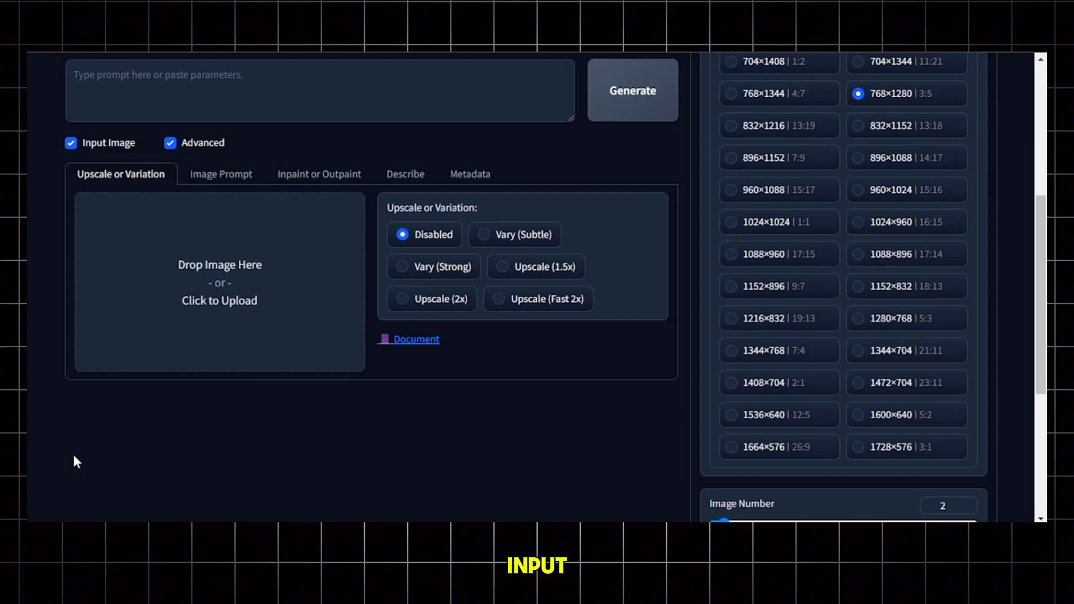
left_click(234, 177)
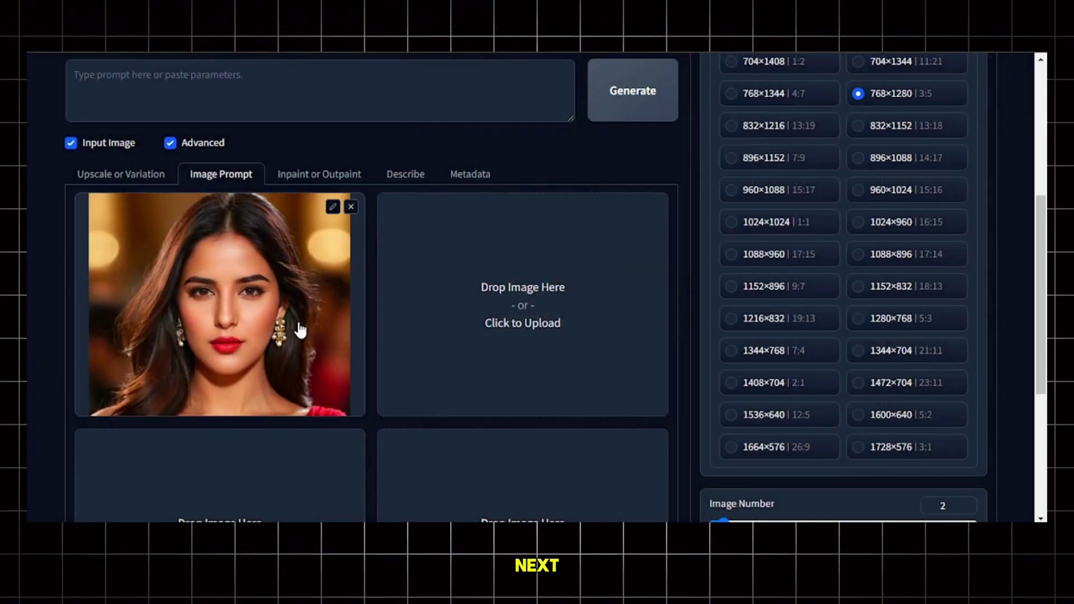
scroll(301, 330, "down", 5)
left_click(125, 395)
scroll(125, 400, "up", 5)
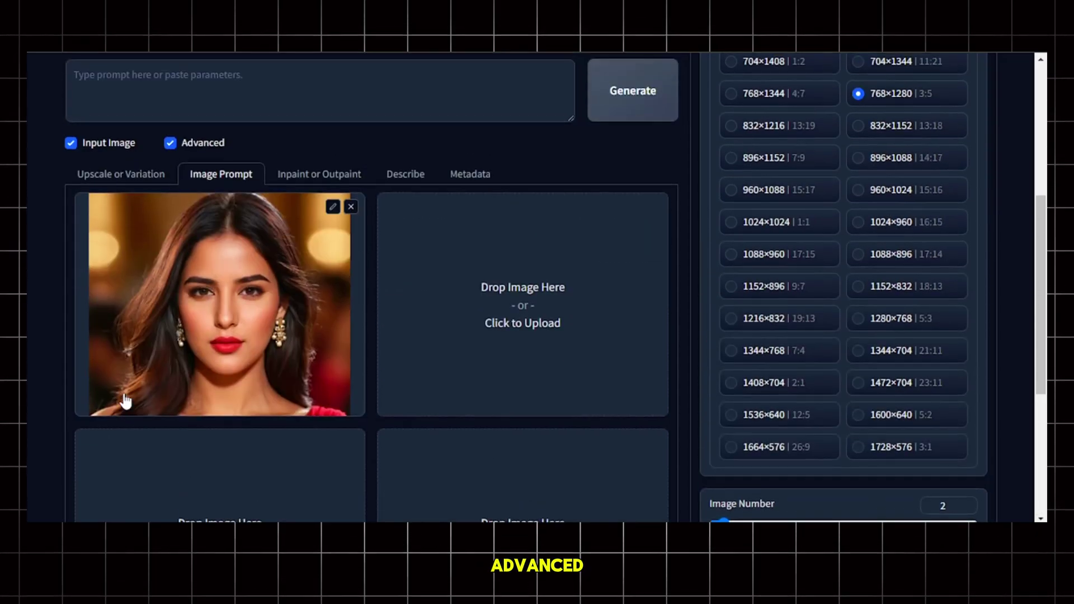
scroll(125, 409, "down", 2)
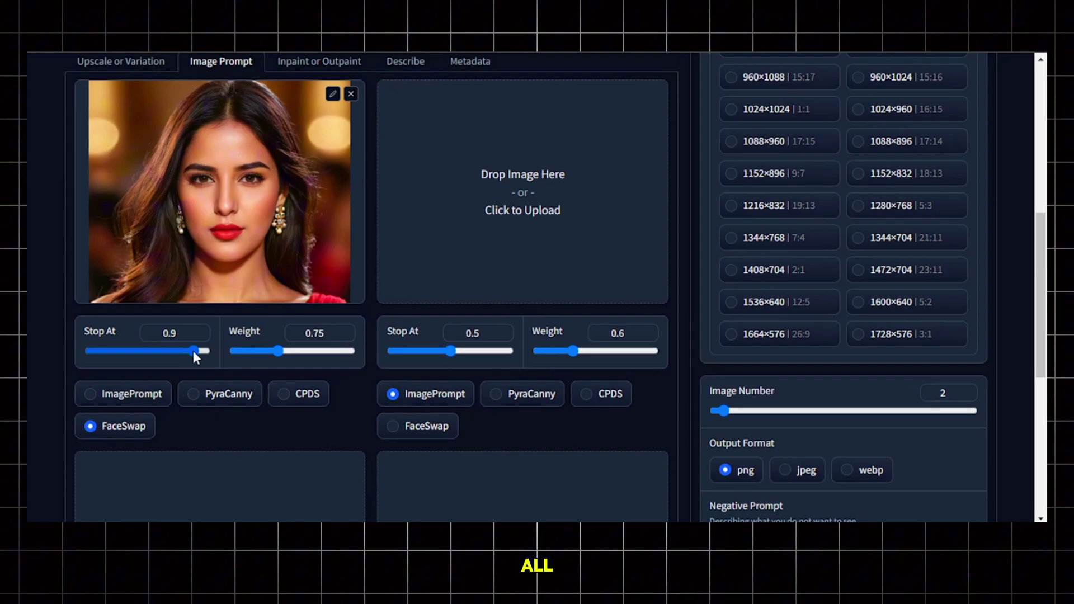
left_click_drag(193, 351, 208, 351)
scroll(213, 354, "up", 2)
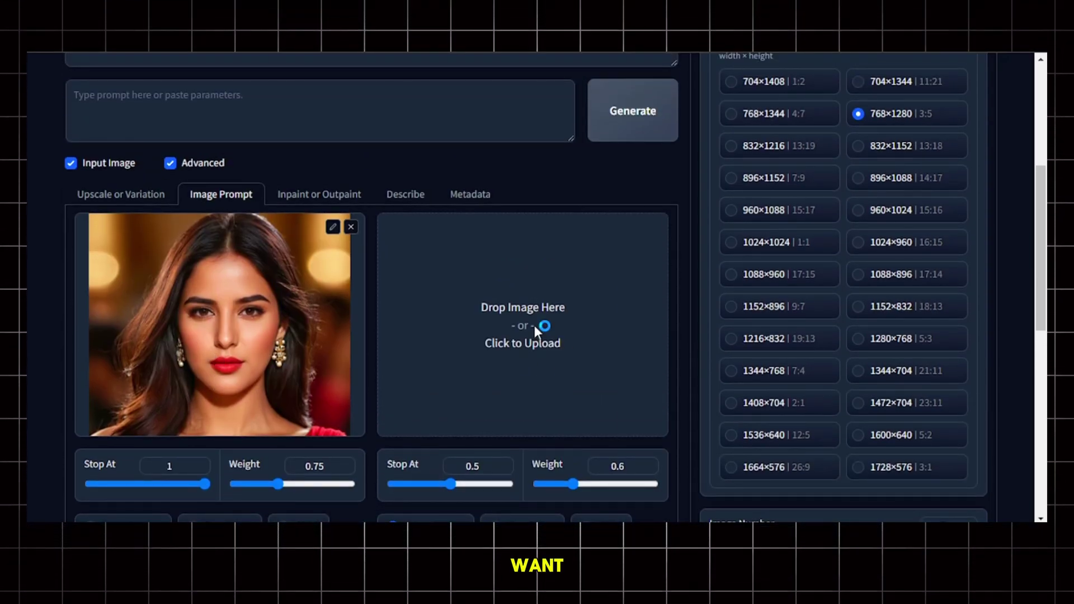
- Add the pink-haired photo in slot 2 as a PyraCanny pose reference with Stop At 1
left_click(535, 329)
scroll(244, 360, "down", 2)
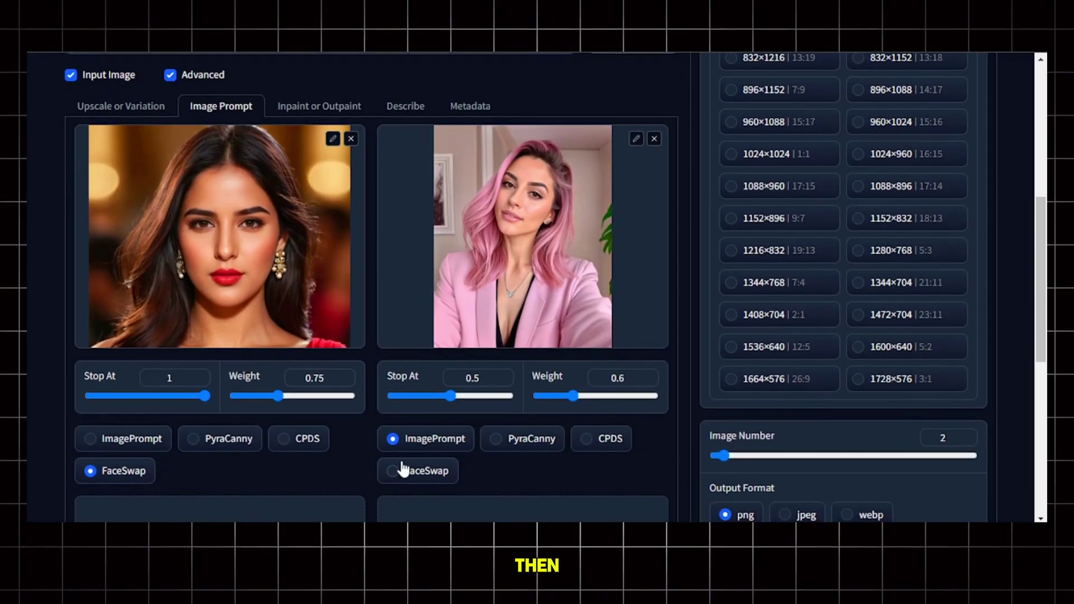
left_click(524, 442)
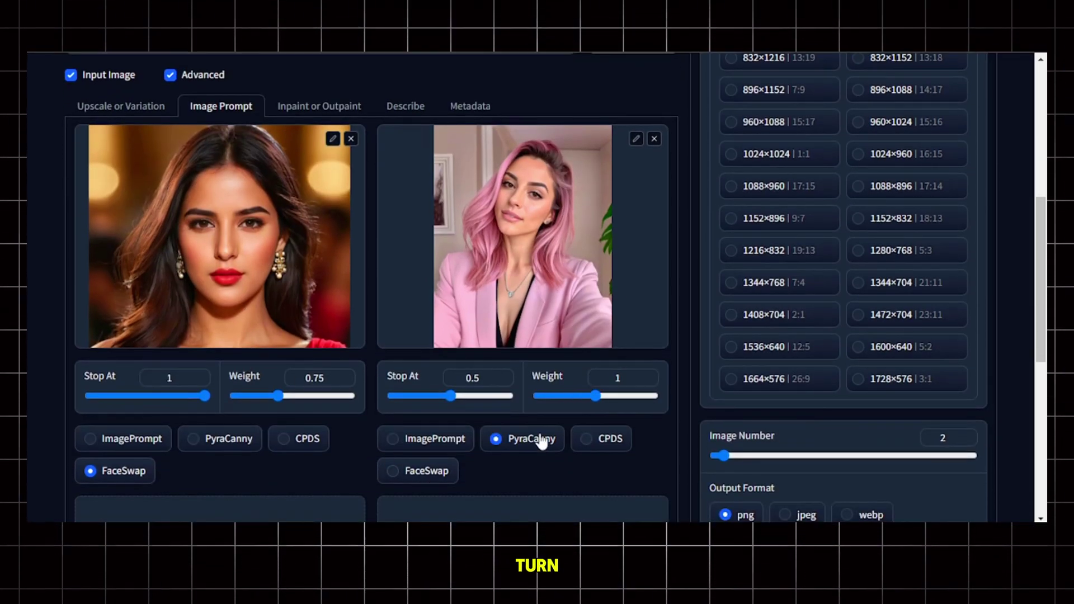
left_click_drag(451, 396, 522, 397)
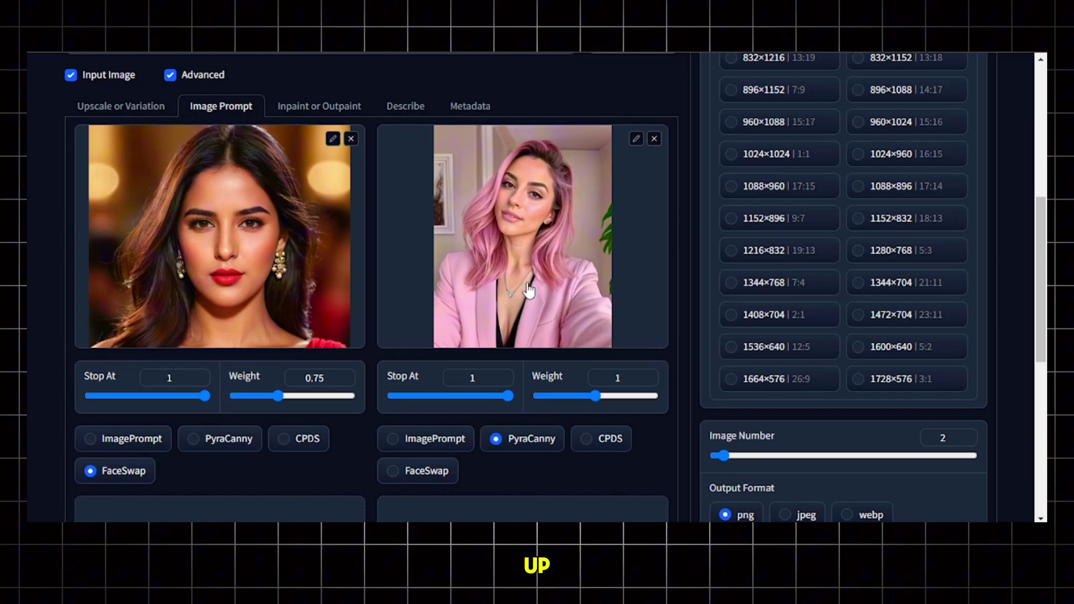
scroll(528, 289, "up", 3)
scroll(528, 282, "up", 4)
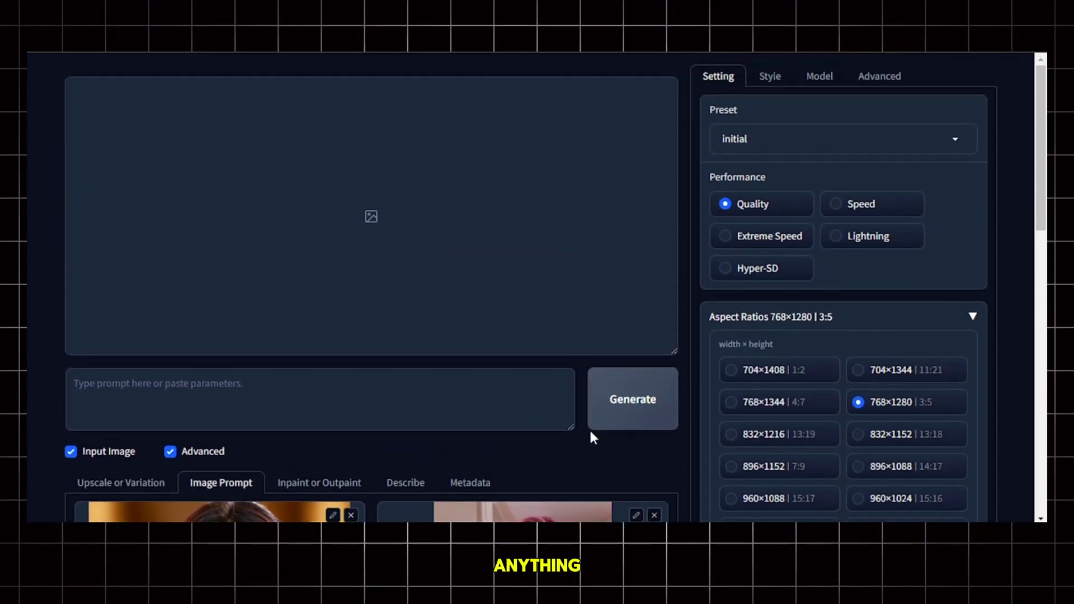
- Generate the face-swapped images and compare the pink-blazer and yellow-jacket results full-size
left_click(634, 392)
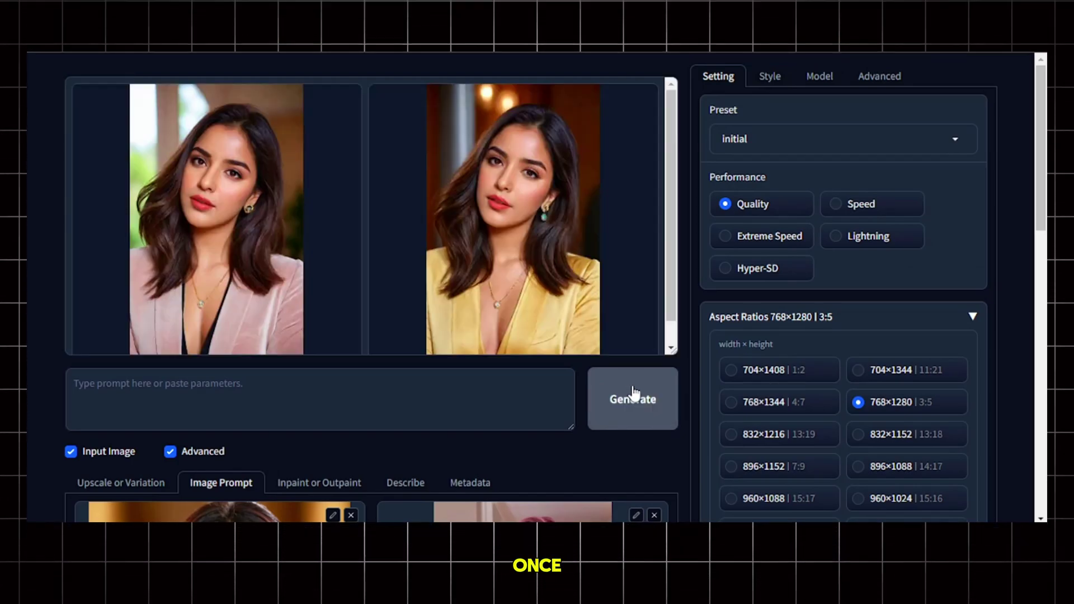
left_click(218, 224)
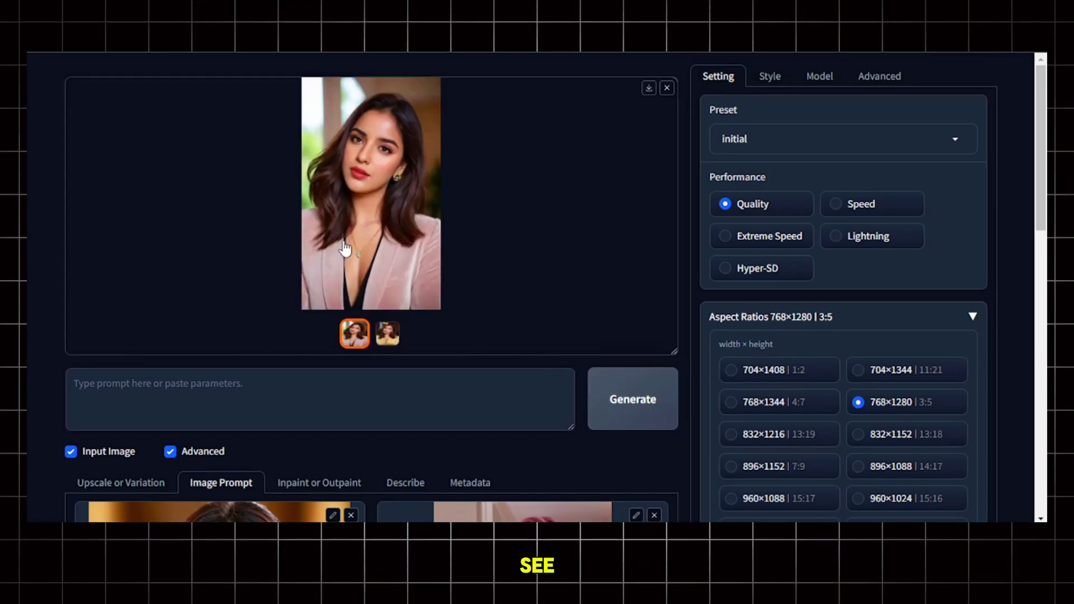
left_click(372, 195)
left_click(1018, 275)
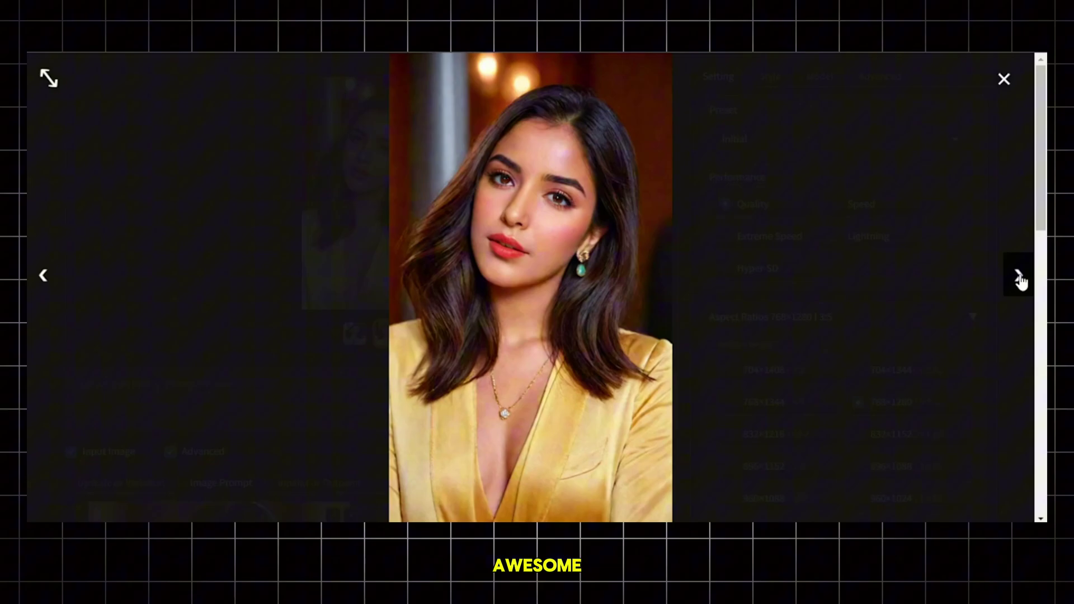
left_click(1019, 277)
left_click(1004, 80)
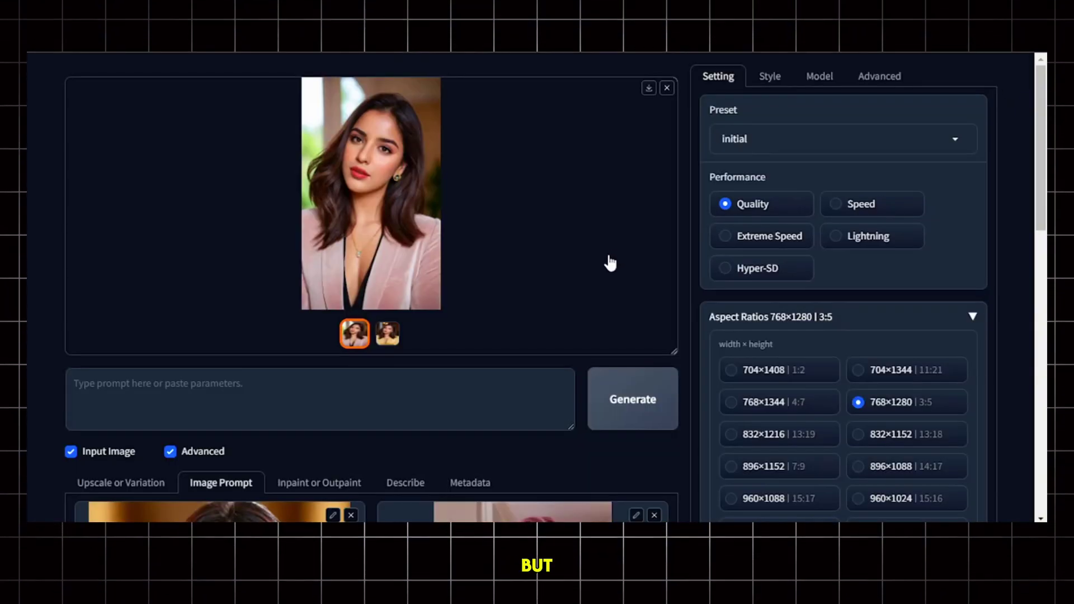
- Reopen the gallery lightbox and show the pink-blazer portrait full size
scroll(608, 263, "down", 4)
scroll(609, 262, "up", 4)
scroll(610, 263, "down", 5)
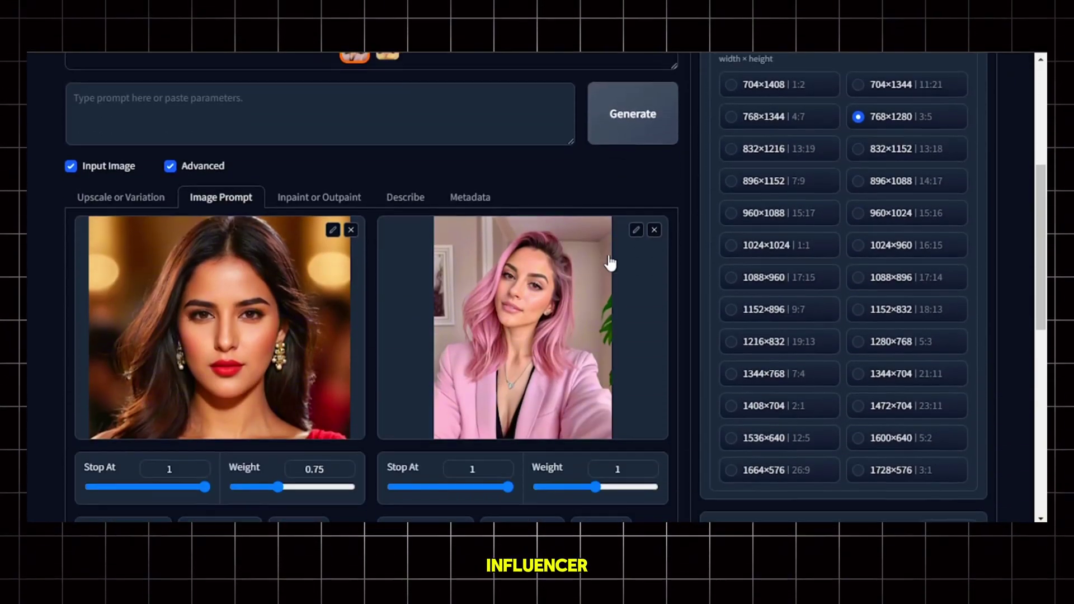
scroll(609, 263, "up", 5)
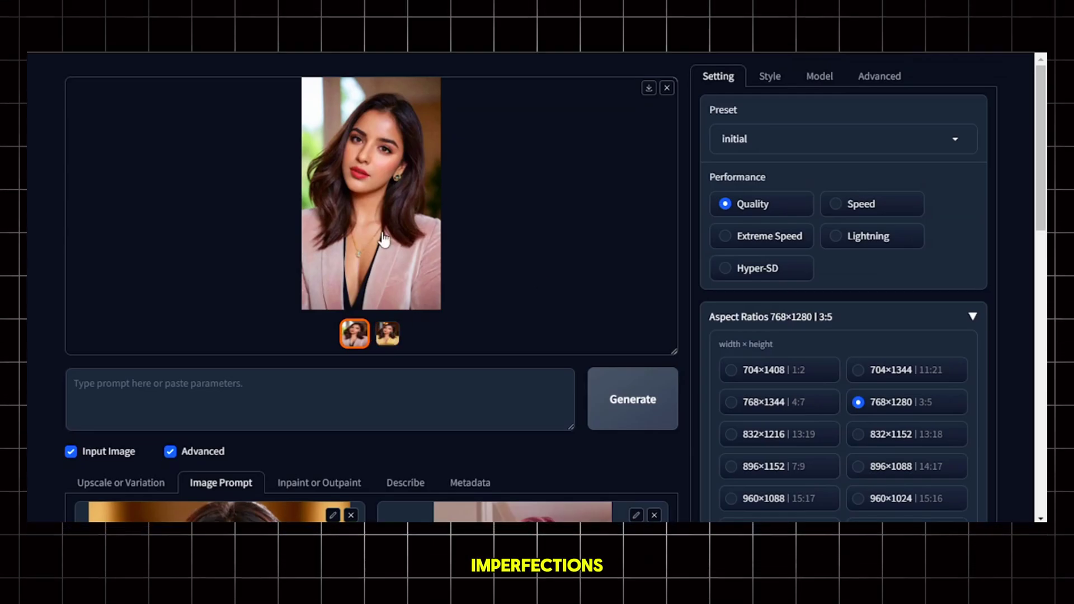
left_click(389, 343)
left_click(394, 224)
left_click(43, 275)
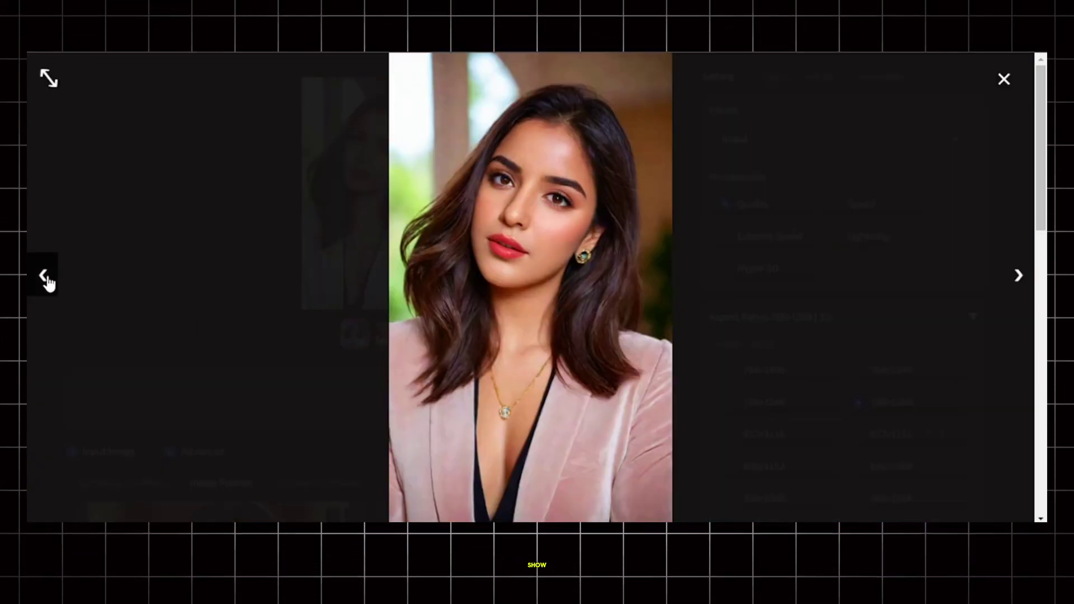
- Swap in a new pose reference, generate, and compare the two results including the teal-top one
left_click(738, 269)
scroll(578, 469, "down", 5)
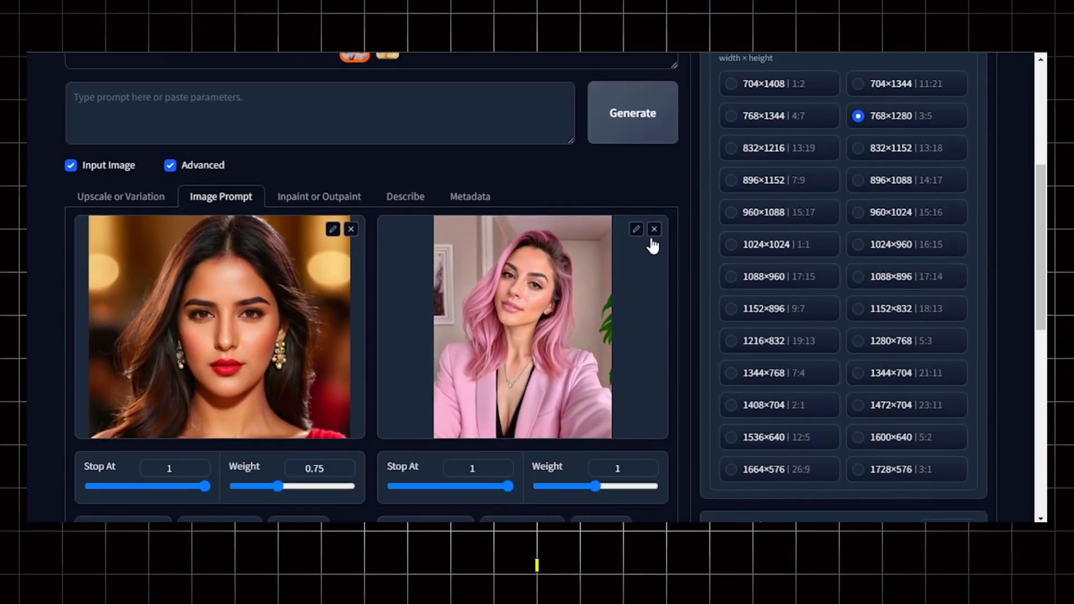
left_click(654, 230)
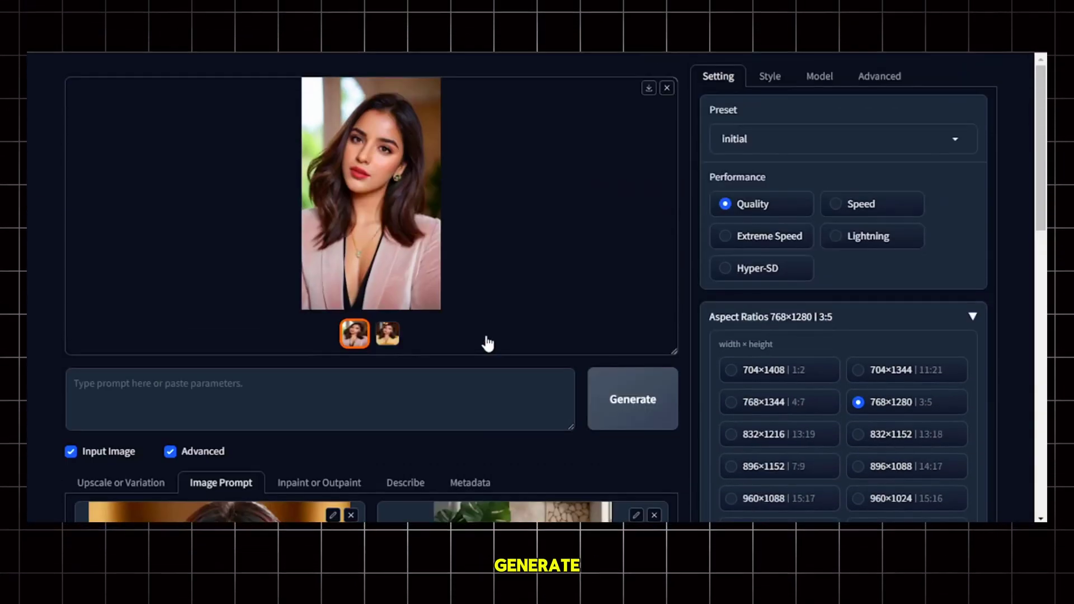
left_click(610, 412)
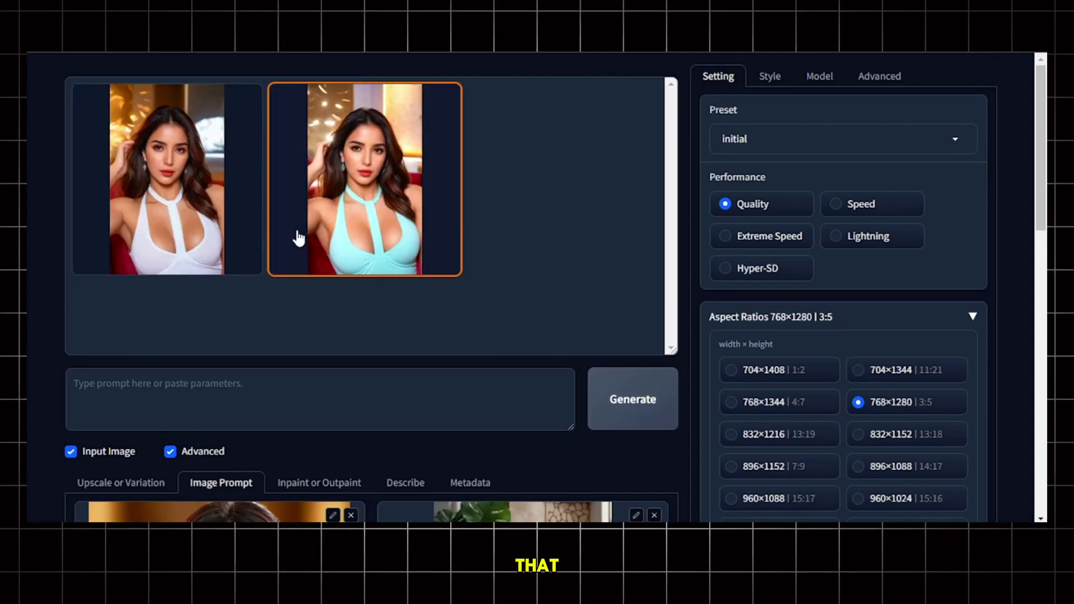
left_click(369, 240)
left_click(1016, 288)
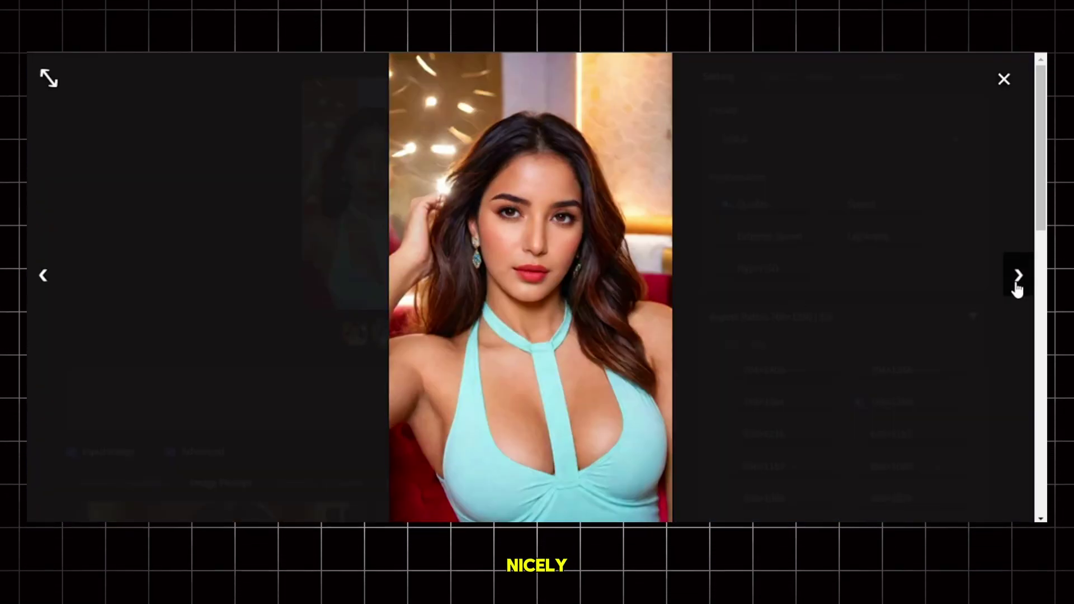
left_click(1017, 289)
left_click(1017, 288)
left_click(1004, 79)
key("Left")
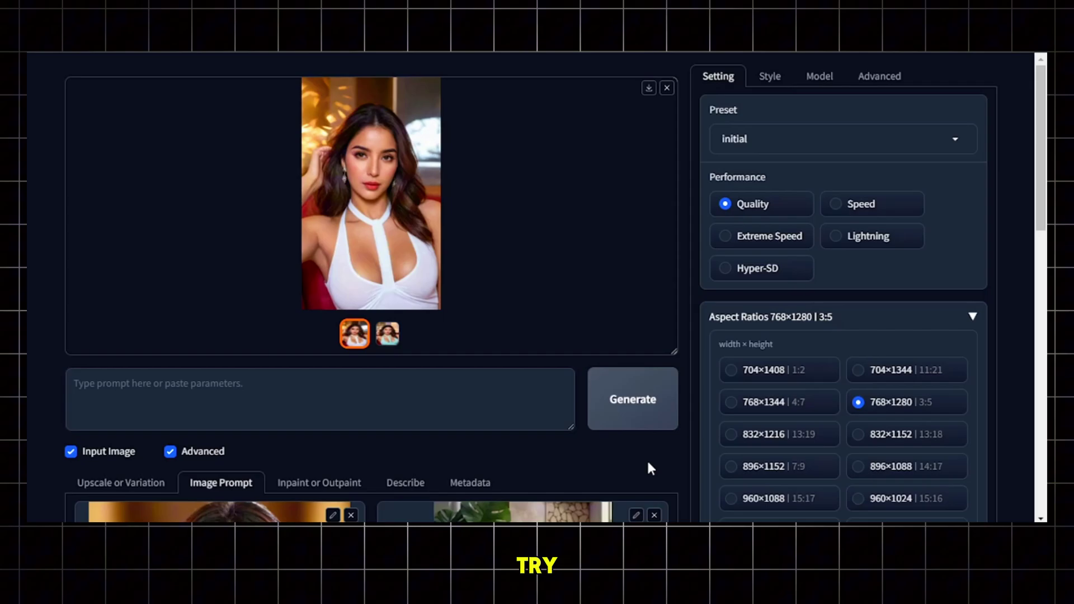
- Use the black cut-out dress photo as pose reference, generate, and review the white- and navy-dress results
scroll(649, 467, "down", 5)
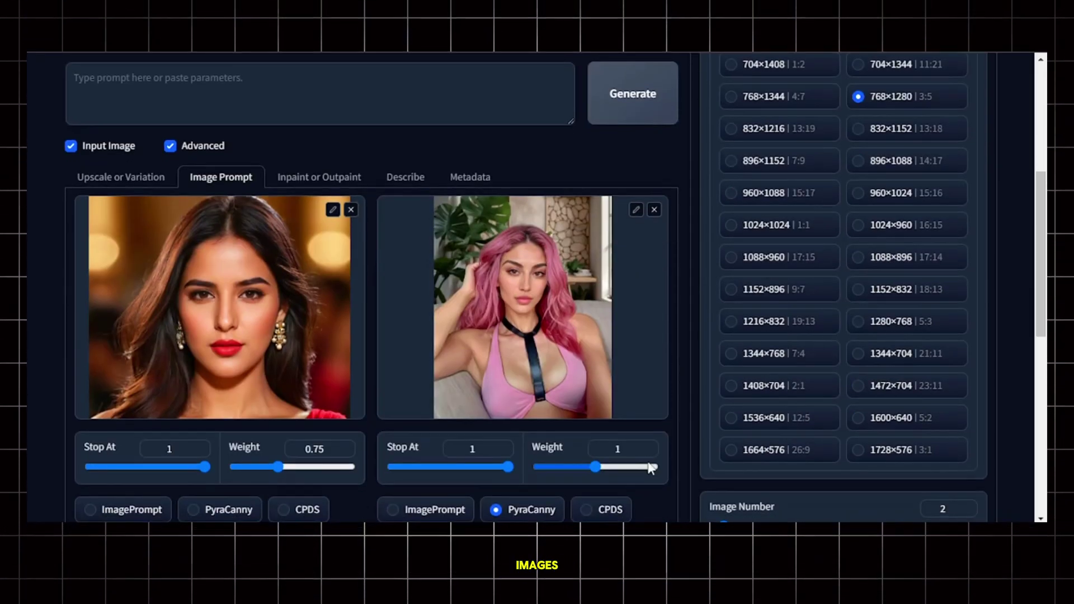
left_click(654, 210)
left_click(540, 326)
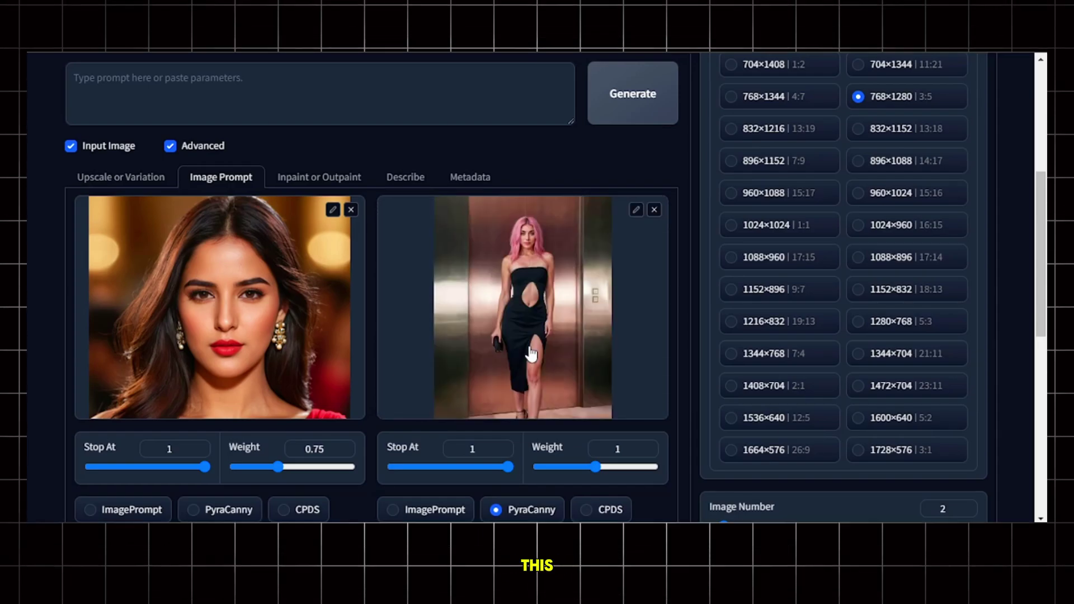
scroll(628, 430, "up", 5)
left_click(628, 431)
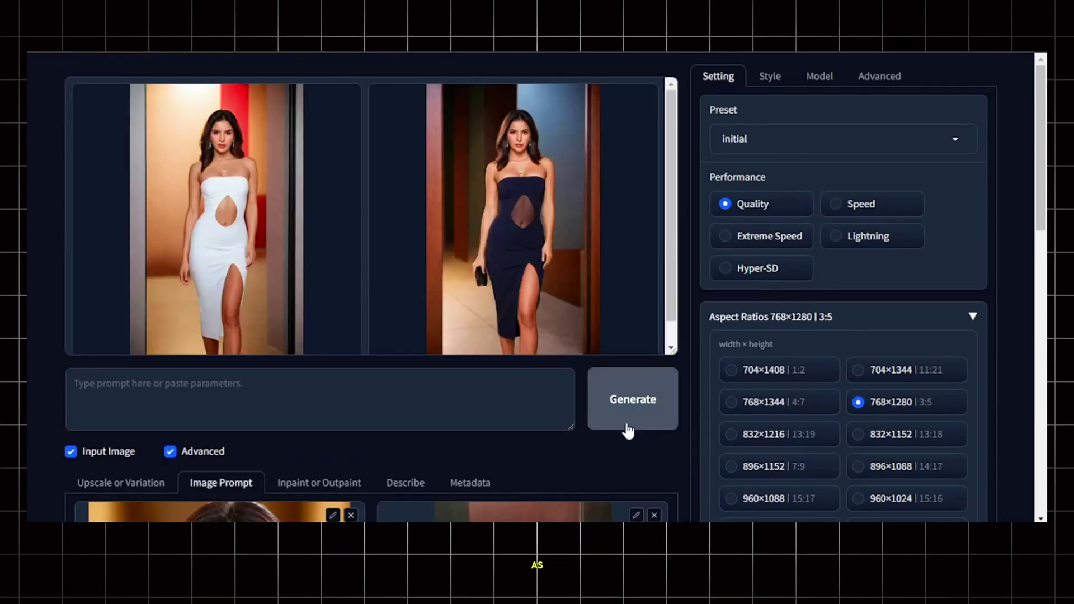
left_click(227, 235)
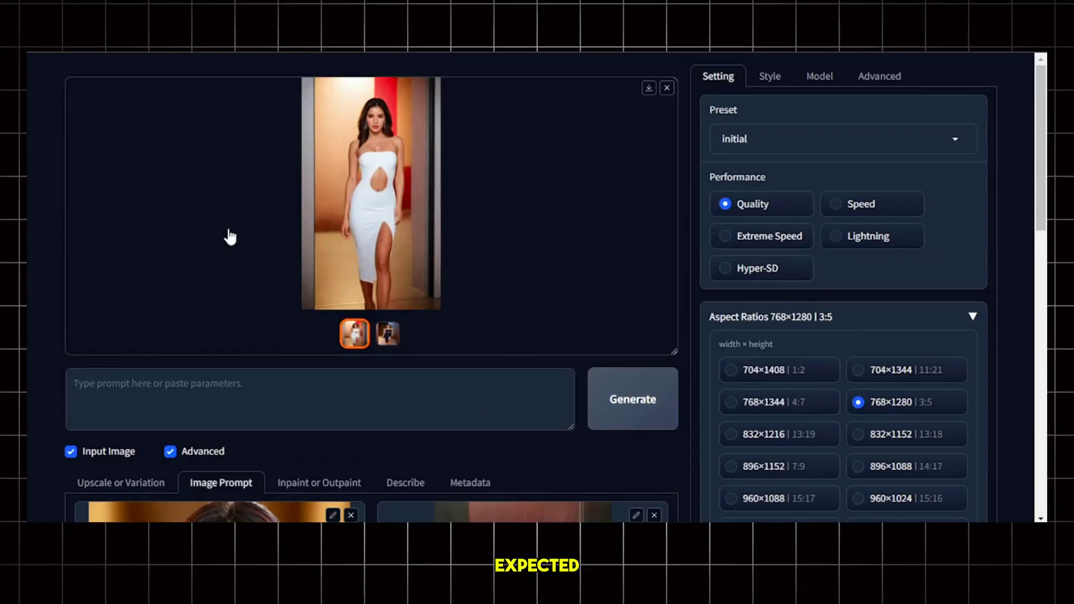
left_click(391, 269)
left_click(1017, 276)
left_click(1017, 275)
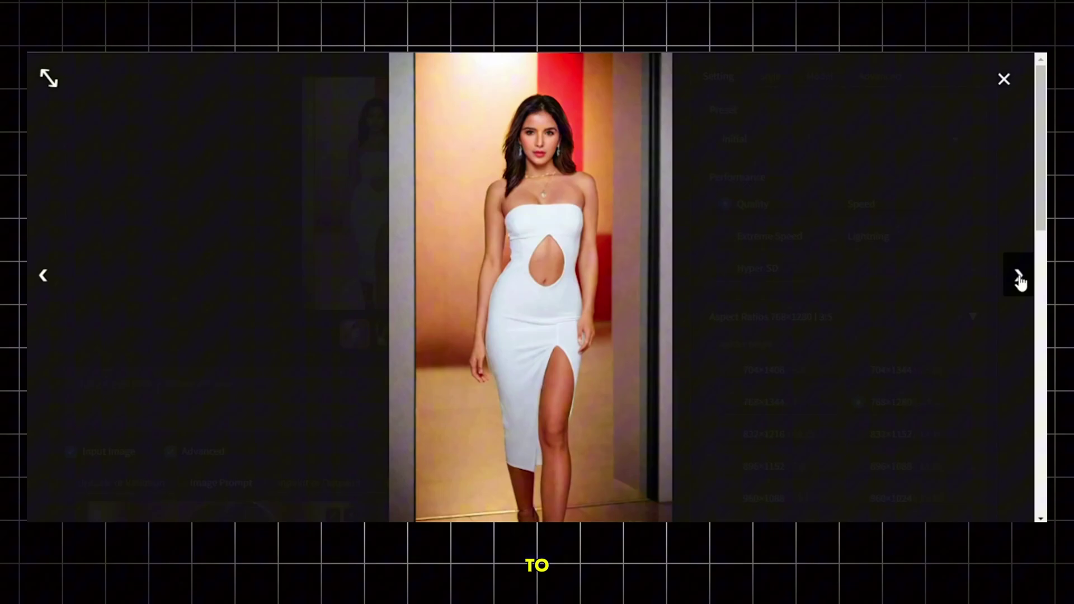
left_click(1002, 83)
- Raise the Image Number slider from 2 to 3
scroll(593, 443, "down", 9)
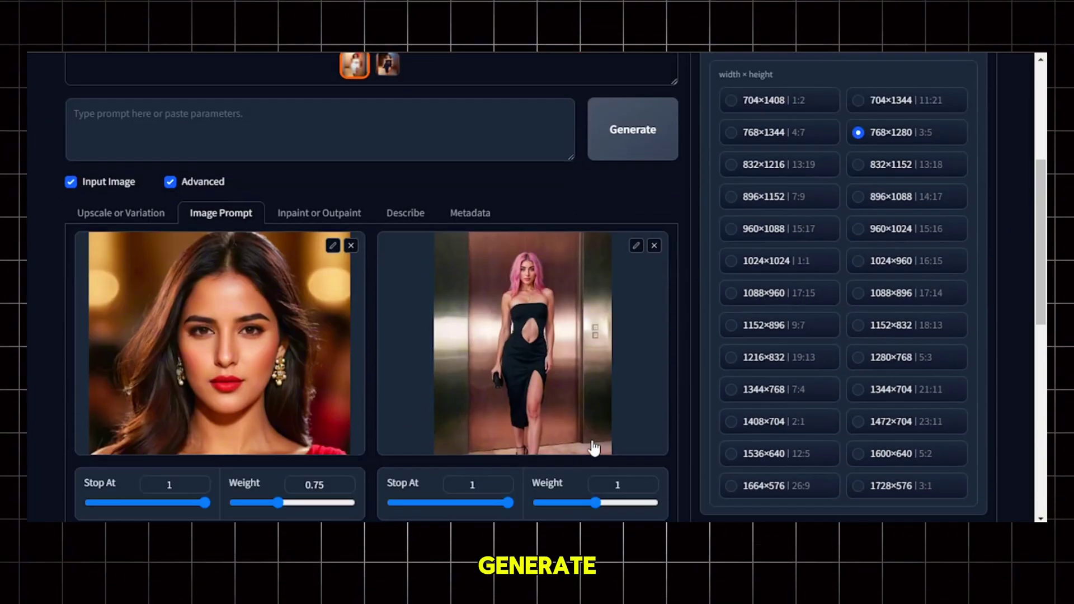
scroll(591, 438, "down", 1)
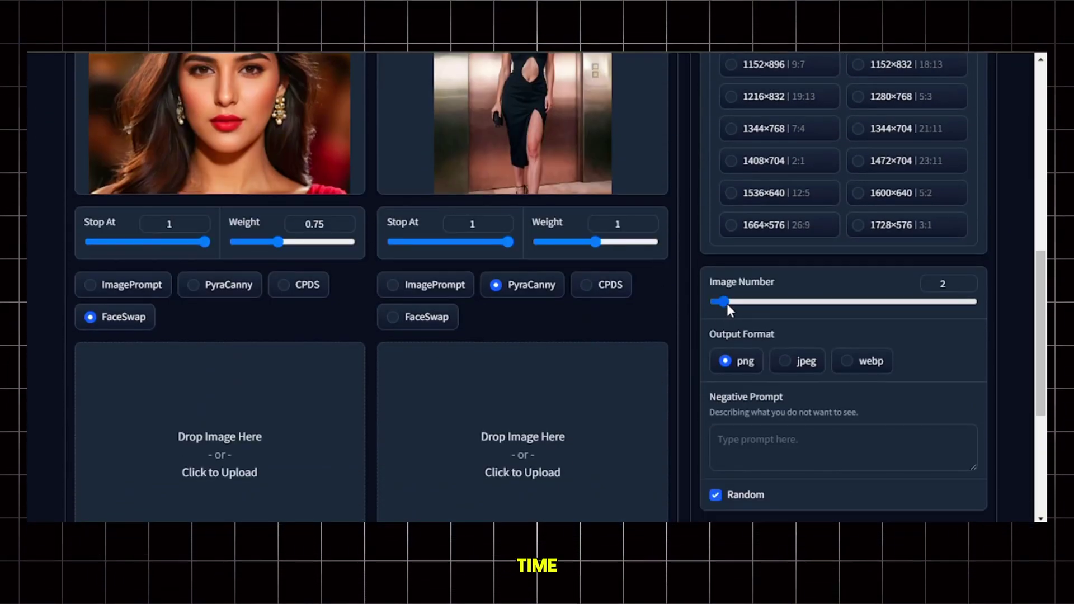
left_click_drag(727, 303, 772, 301)
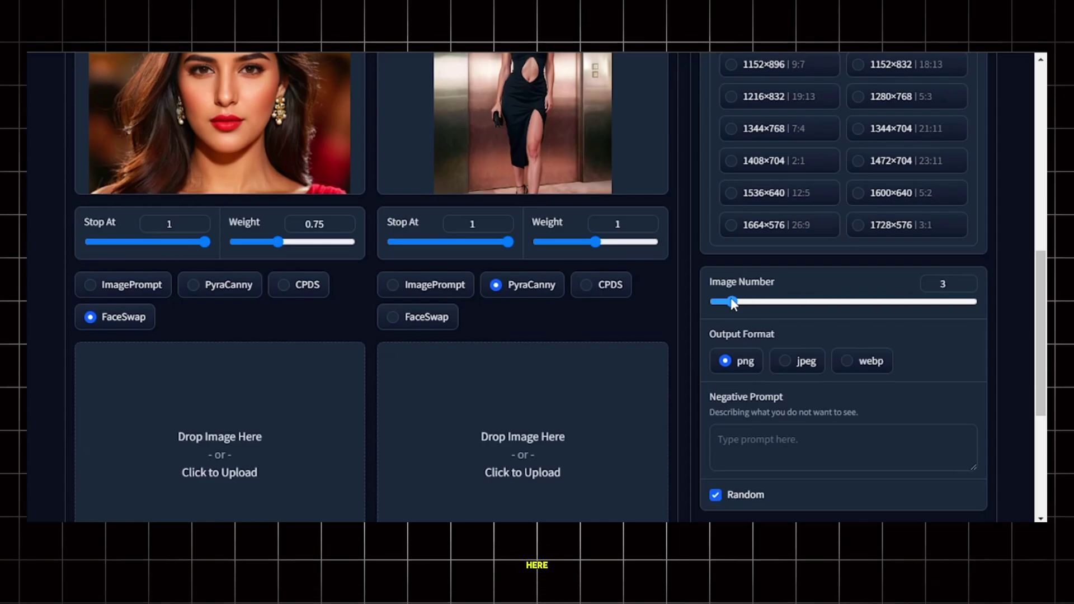
scroll(651, 312, "up", 10)
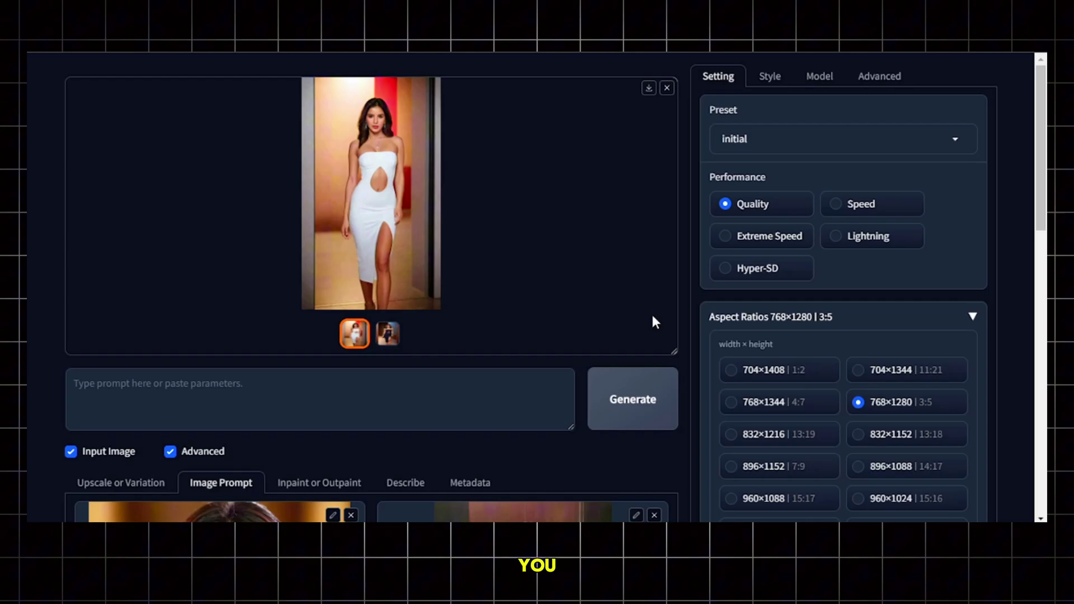
- Upscale 2x with the prompt 'extremely detailed skin texture, no make up look' and generate
scroll(117, 343, "down", 3)
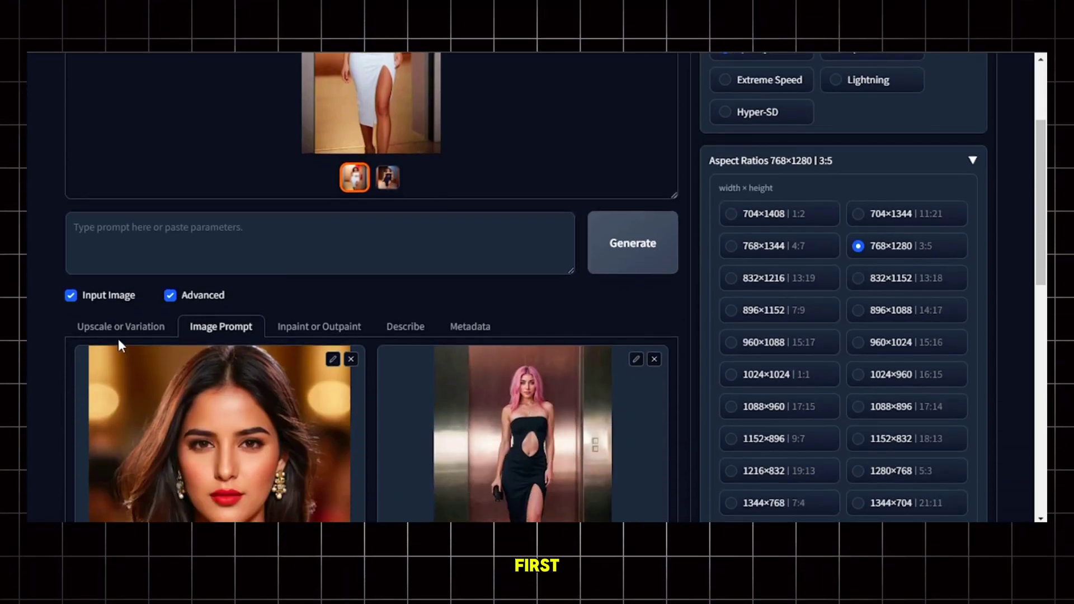
left_click(108, 330)
scroll(108, 330, "down", 3)
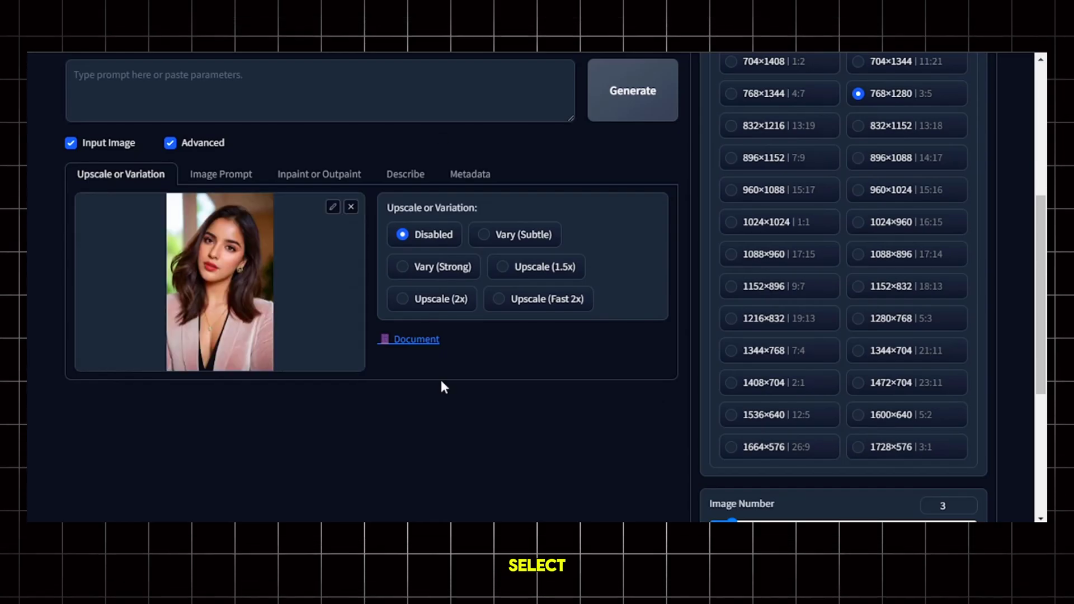
left_click(442, 298)
scroll(444, 304, "up", 6)
left_click(440, 409)
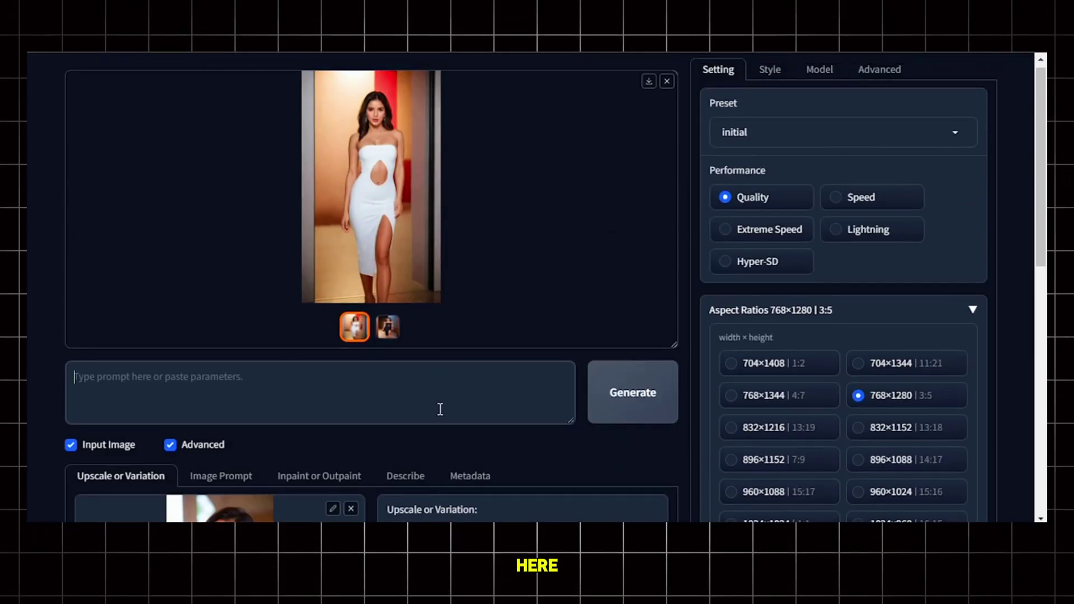
type("ext")
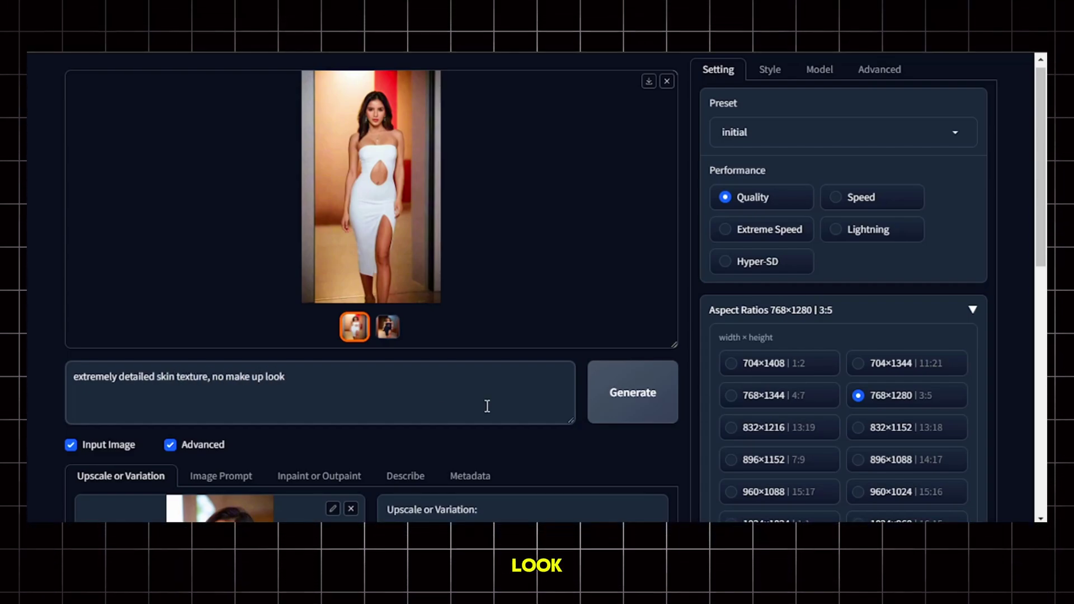
left_click(619, 396)
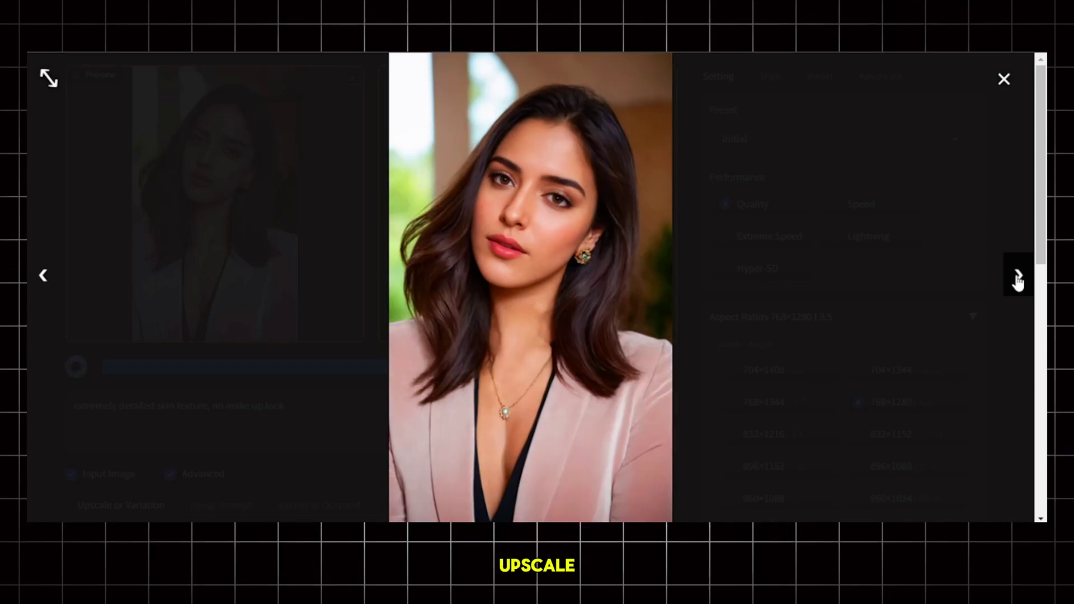
- Close the full-size image view to return to the generation page
left_click(1004, 79)
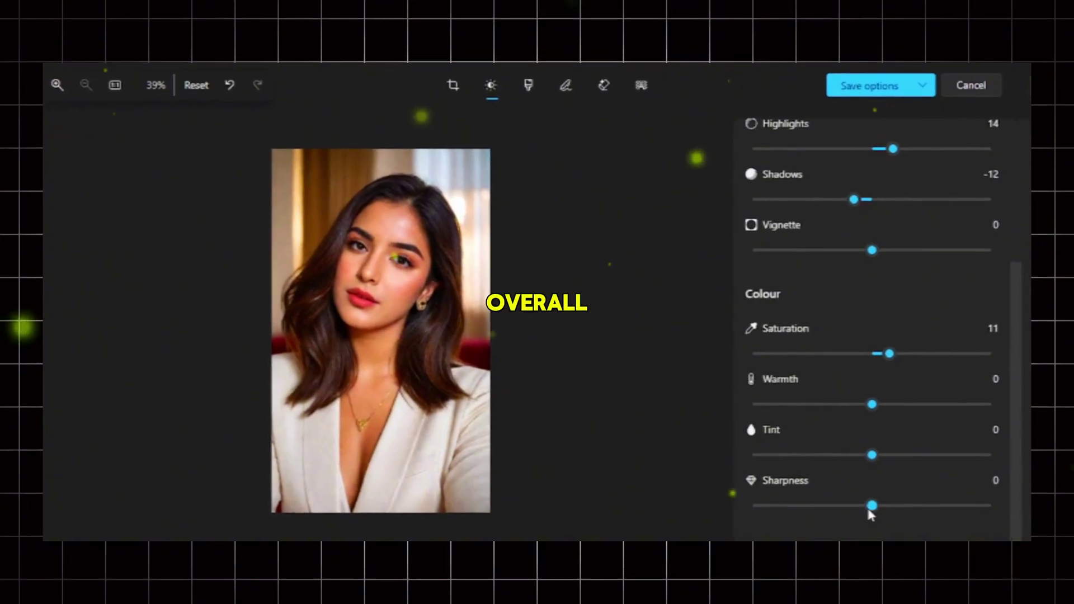
- Raise the portrait's saturation and sharpness in Microsoft Photos, then bring up the save options
left_click_drag(877, 509, 903, 509)
left_click(928, 89)
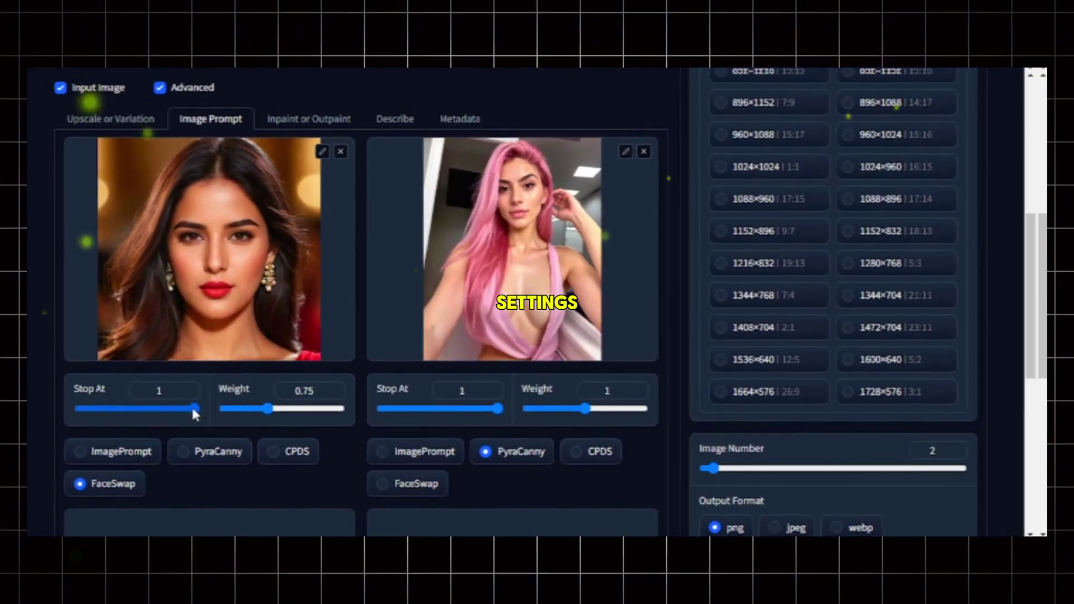
- Set FaceSwap Stop At to 0.786, PyraCanny Stop At to 0.801 and PyraCanny weight to 1.35
left_click_drag(191, 400, 167, 399)
left_click_drag(501, 404, 478, 404)
left_click_drag(590, 404, 612, 404)
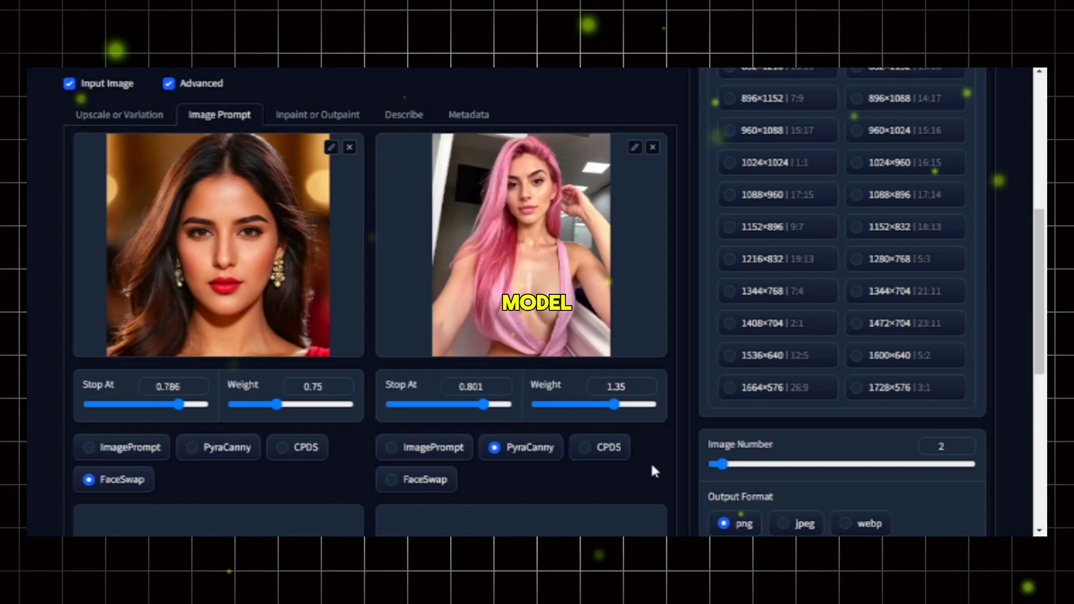